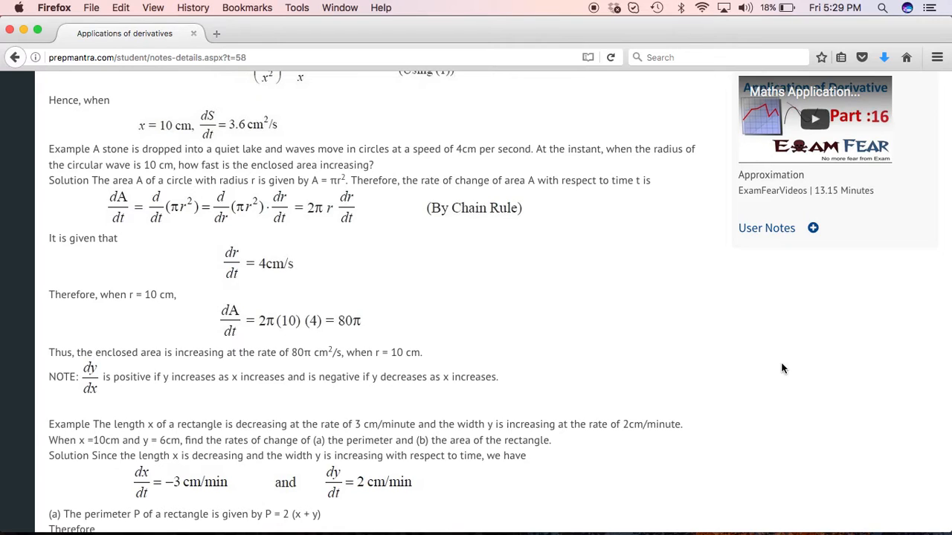
- View the blank user note form for the Applications of derivatives topic, and return to the topic's notes without saving
click(814, 229)
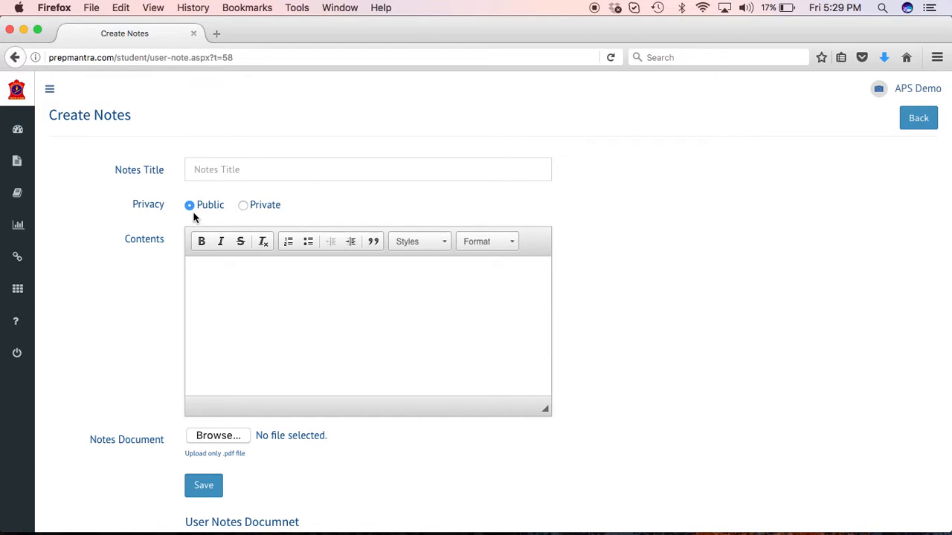
click(254, 279)
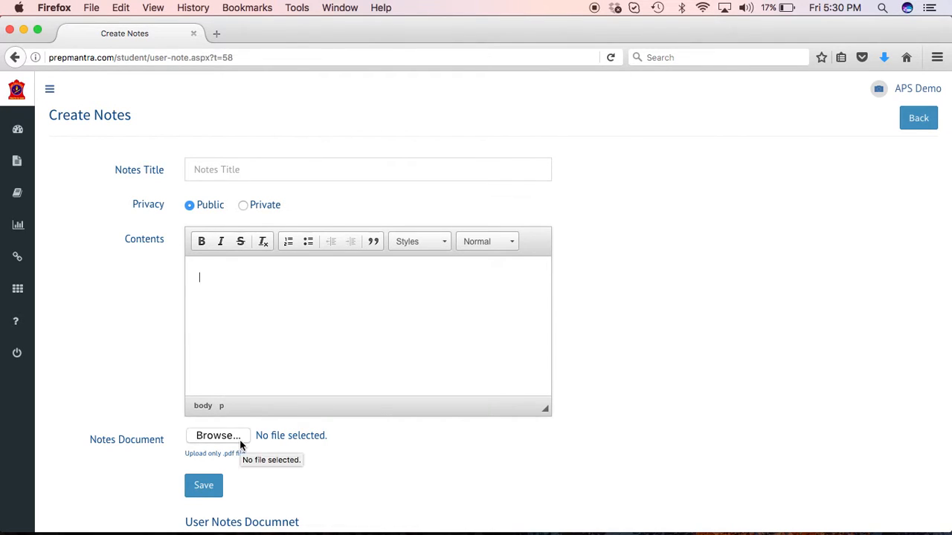
click(270, 344)
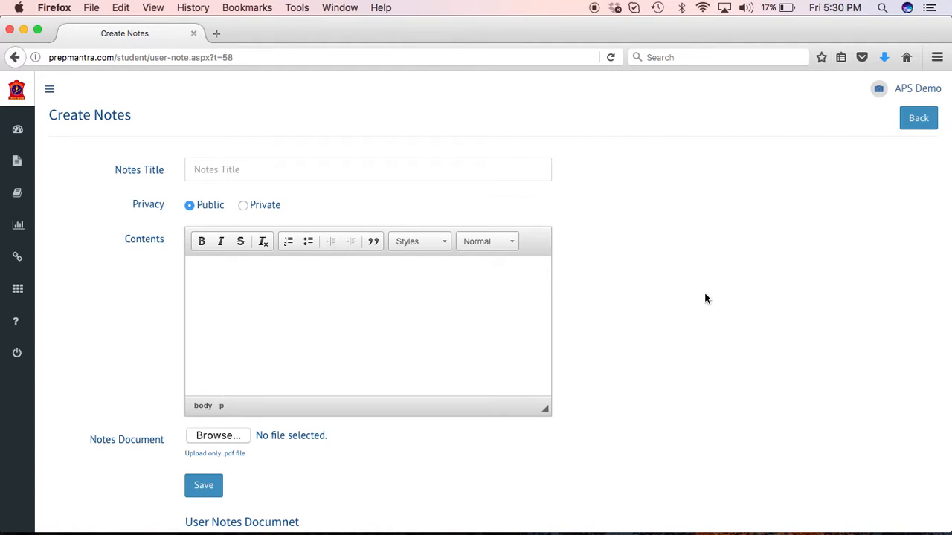
click(923, 129)
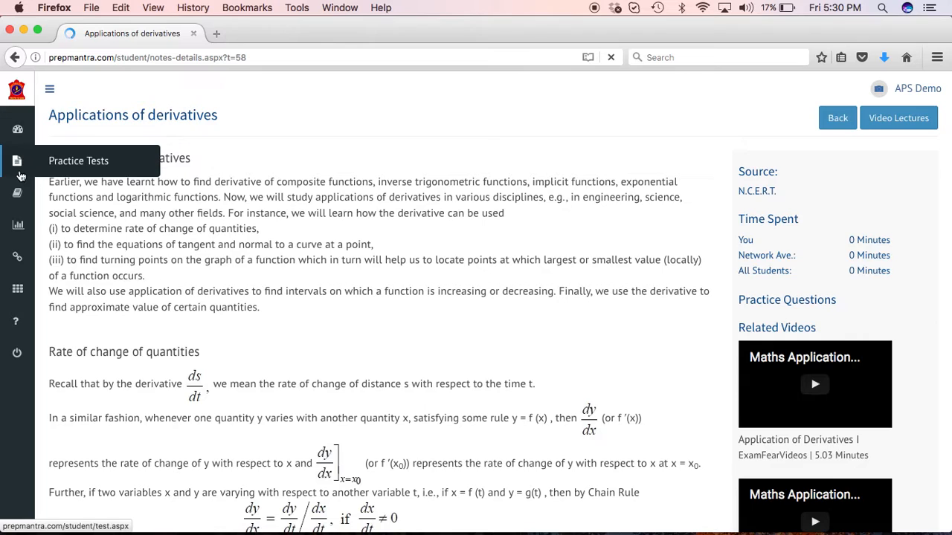
- Open the practice tests page and look through the available Mathematics tests
click(75, 177)
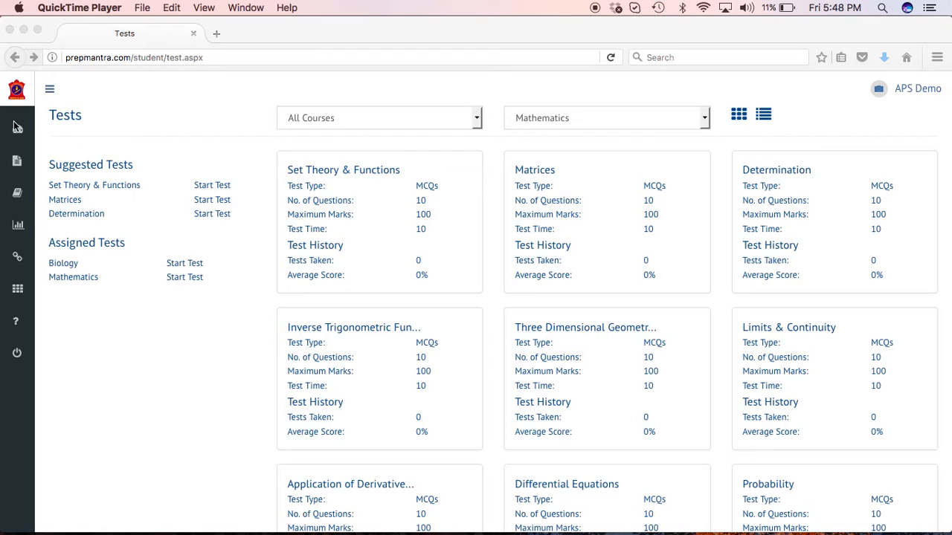
click(68, 170)
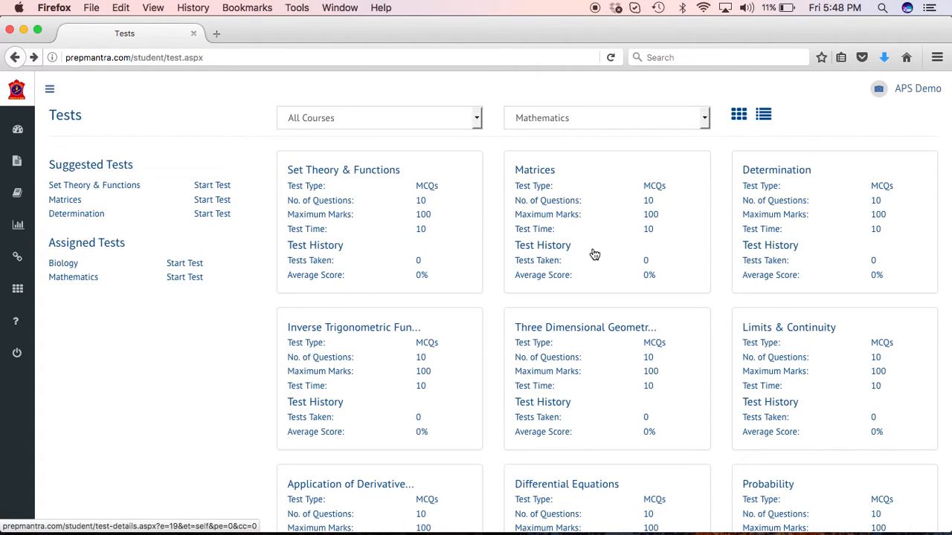
scroll(594, 255, down, 5)
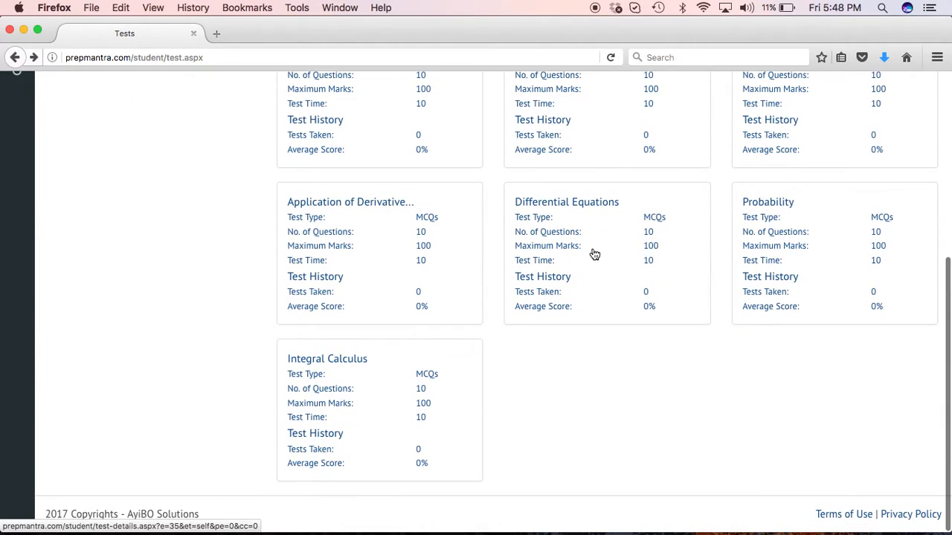
scroll(594, 254, up, 5)
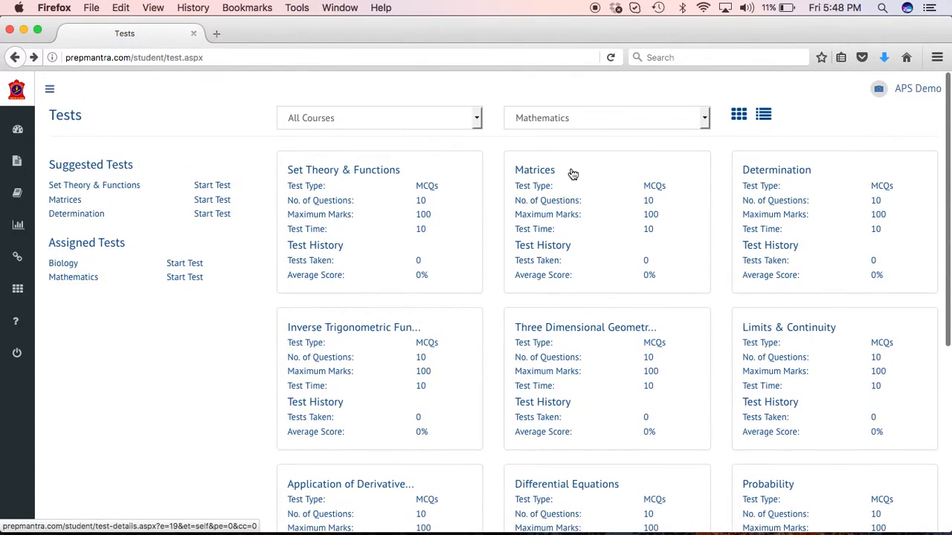
- List the practice tests for all subjects and open the Probability test's details
click(555, 120)
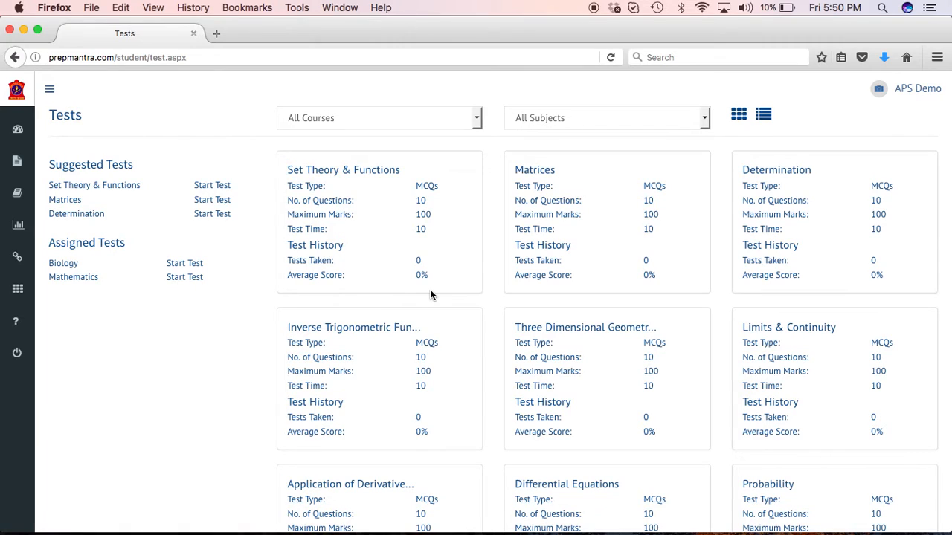
scroll(430, 295, down, 5)
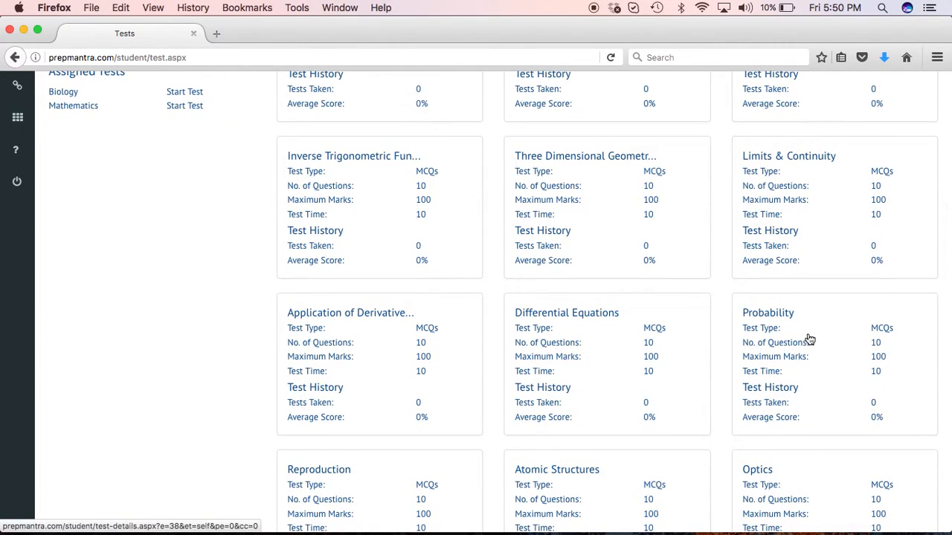
click(809, 340)
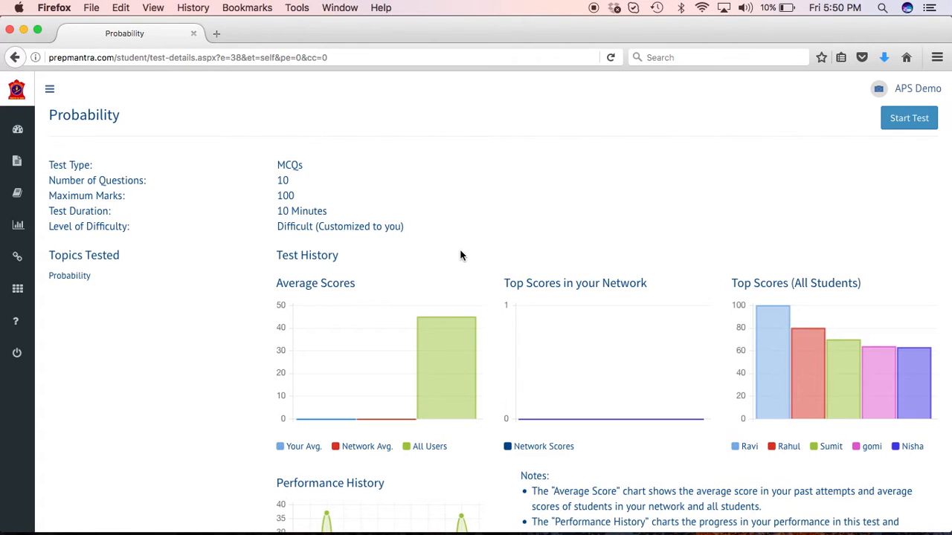
- Examine the Probability test's average score, top score and performance history charts along with their notes
scroll(460, 255, down, 6)
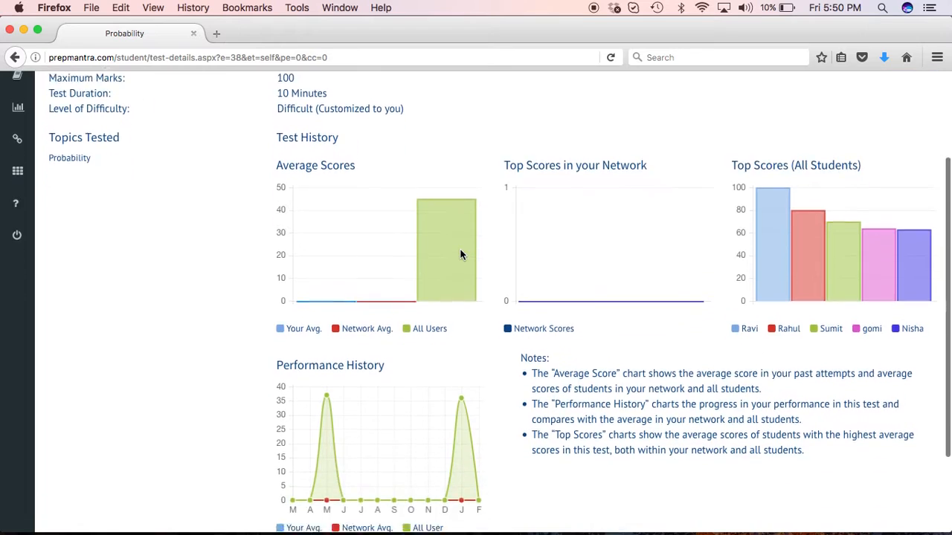
scroll(460, 255, up, 1)
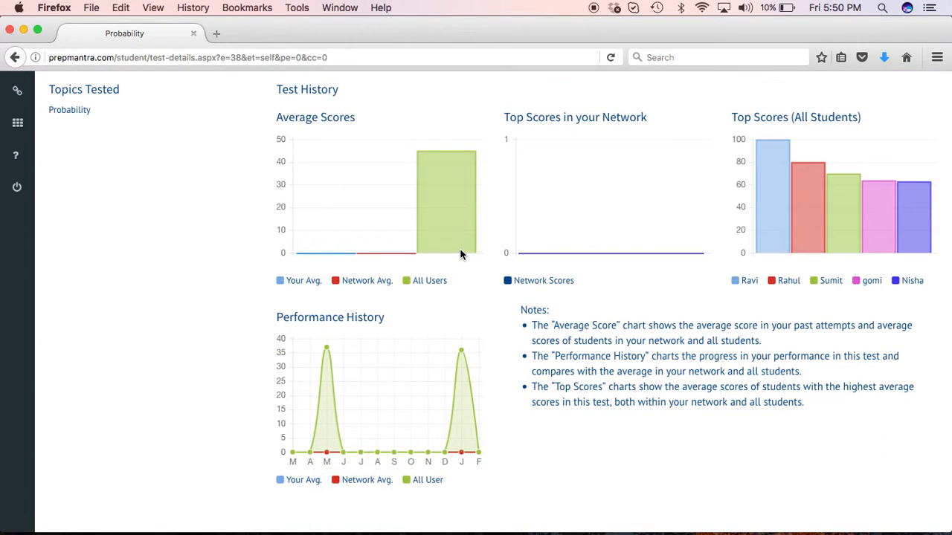
scroll(460, 255, up, 1)
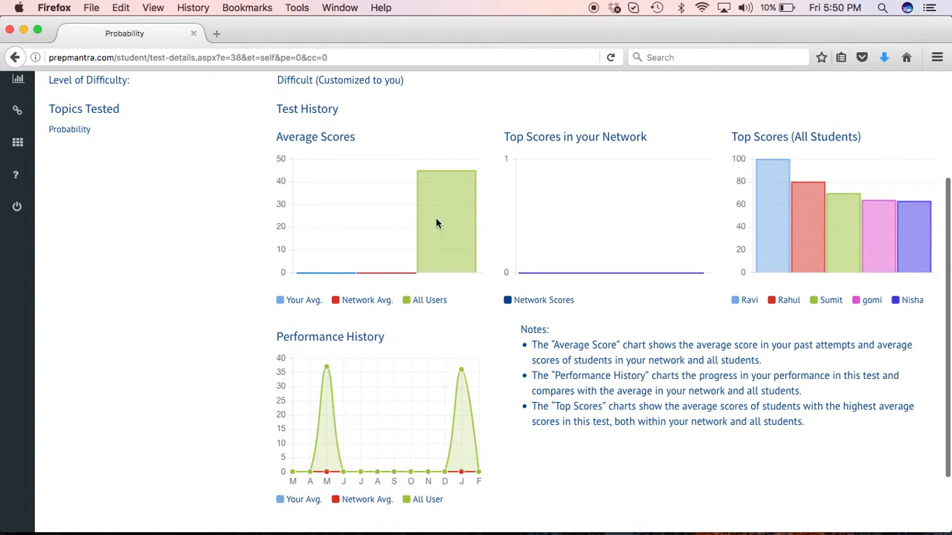
mouse_move(441, 229)
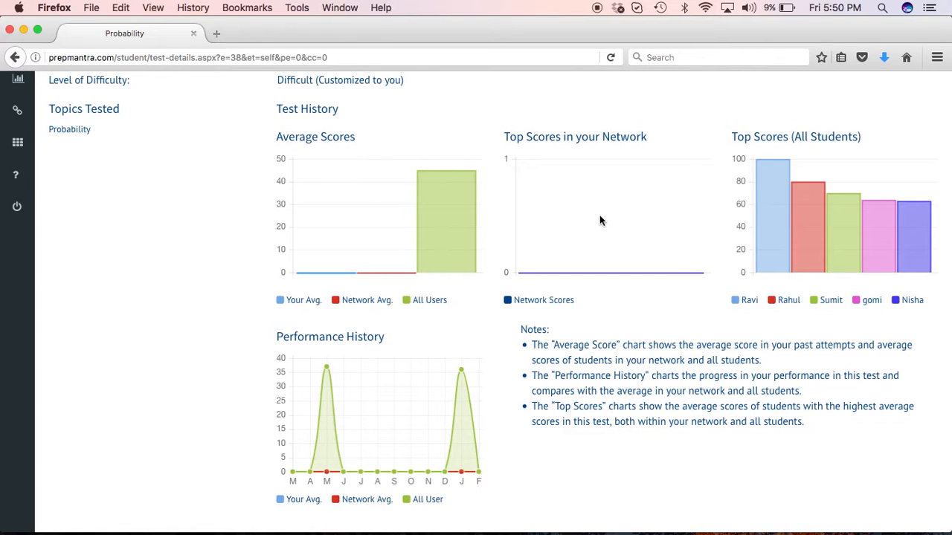
mouse_move(886, 276)
scroll(770, 442, down, 2)
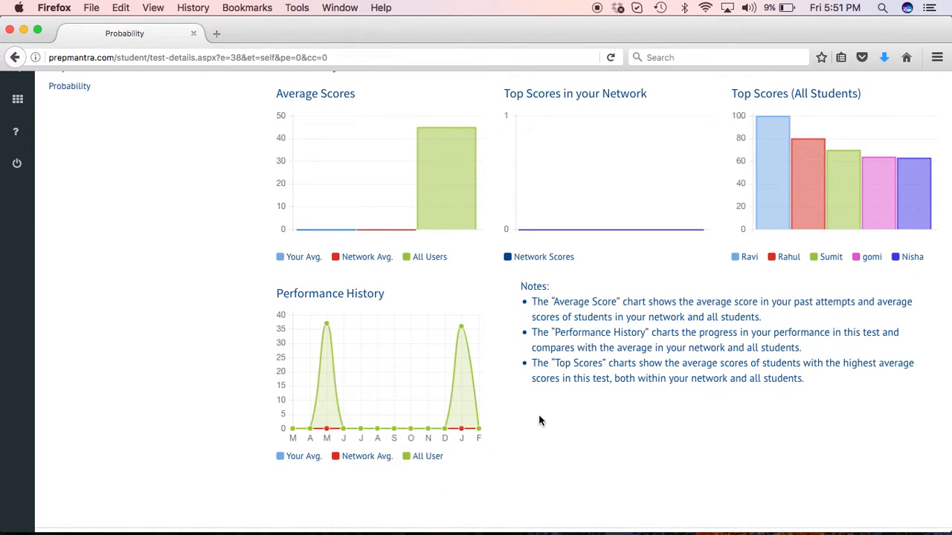
scroll(540, 421, up, 5)
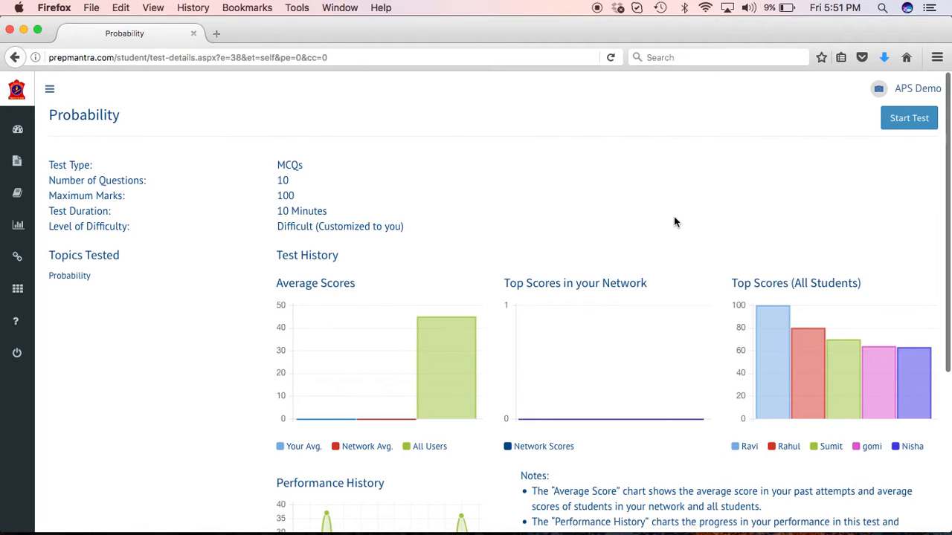
- Start the Probability test and answer question 1 with 1086
click(911, 126)
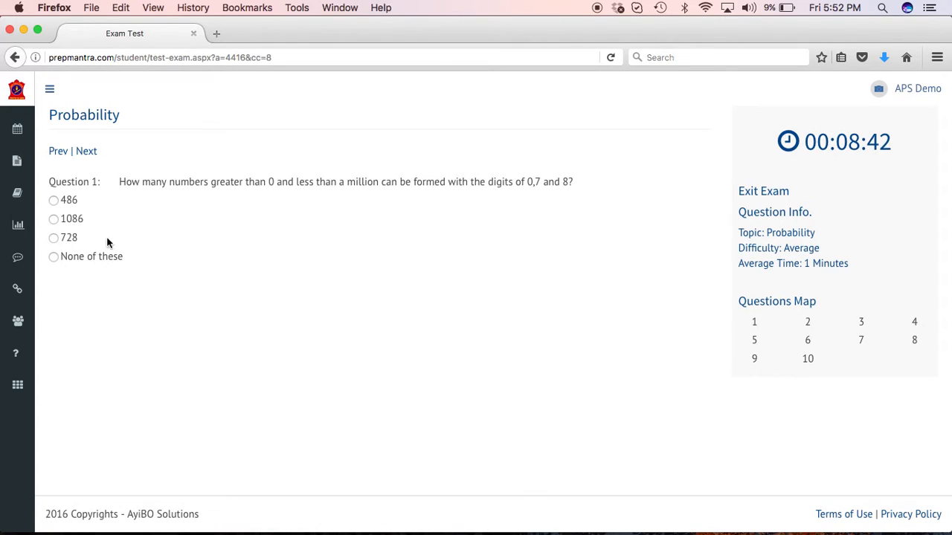
click(64, 222)
click(86, 151)
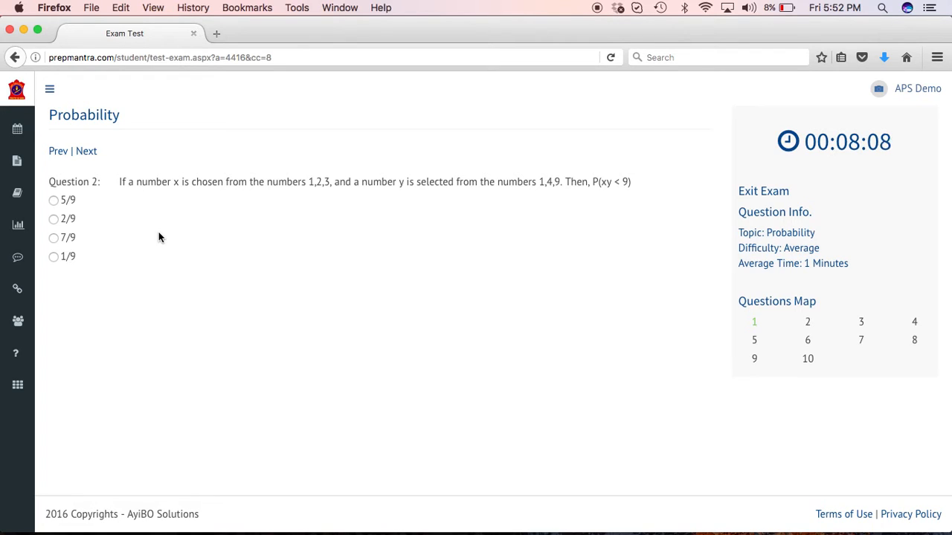
- Answer question 2 with 2/9, question 3 with 42/55 and question 4 with "1 only"
click(53, 219)
click(86, 152)
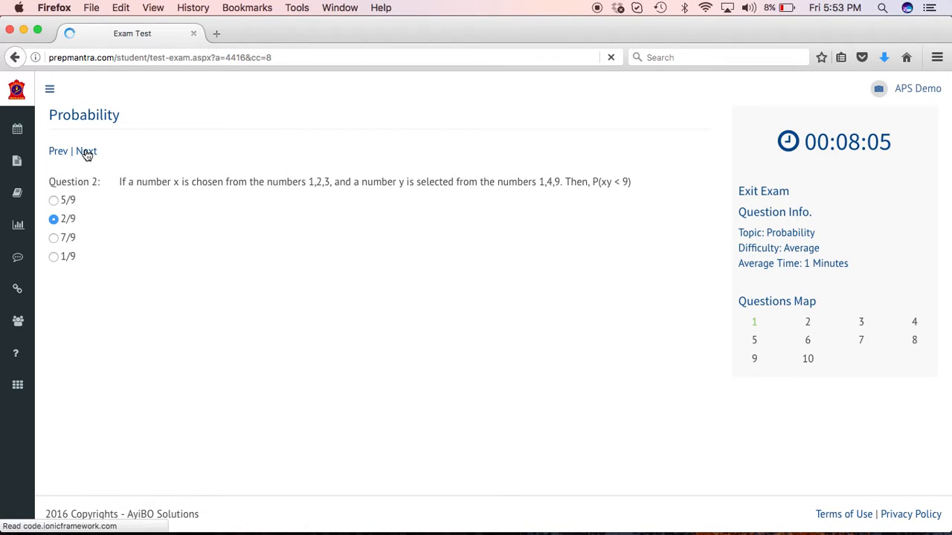
click(71, 255)
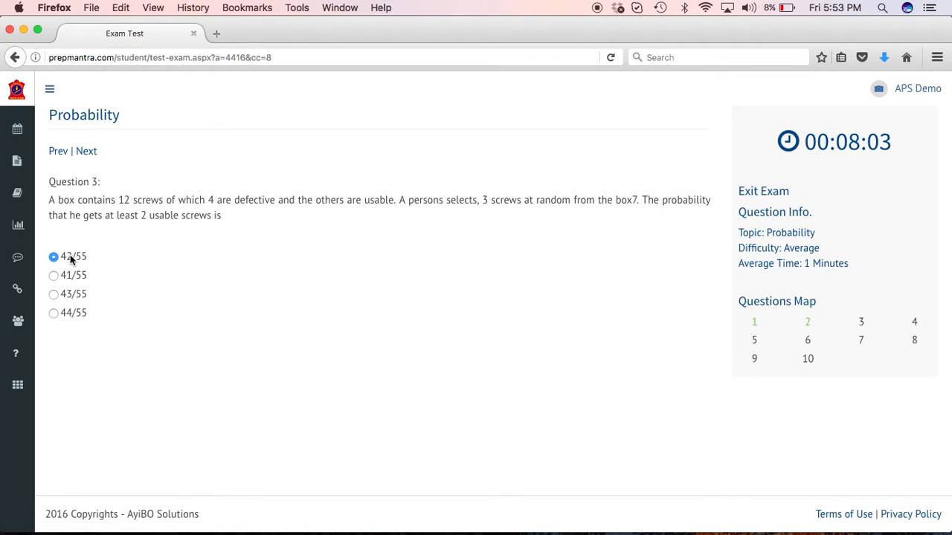
click(87, 154)
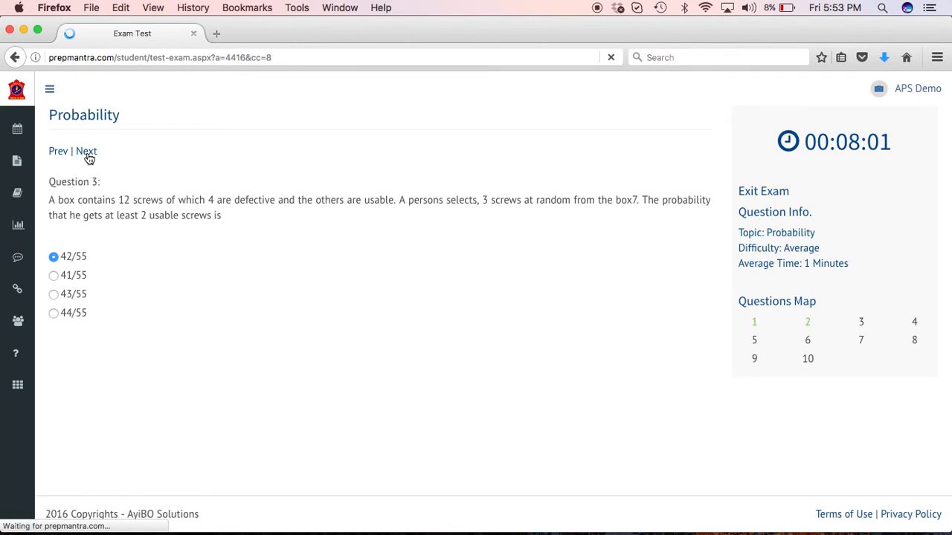
click(75, 290)
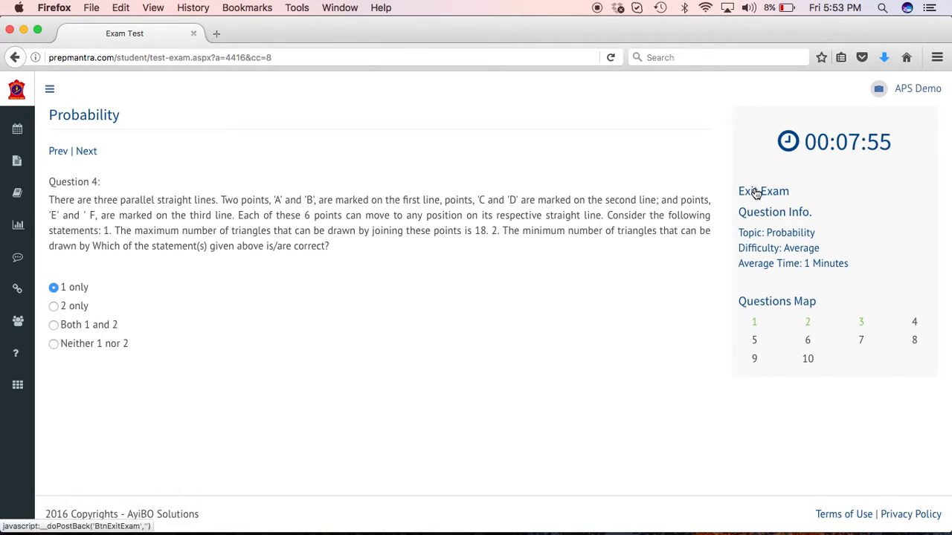
- Skip ahead to answer question 7 with "1, impossible event" and question 10 with 60
click(861, 341)
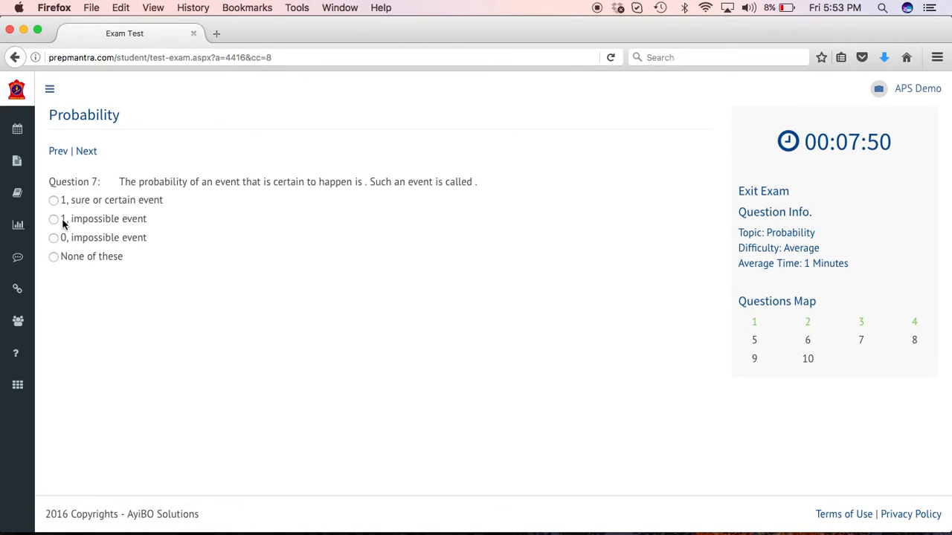
click(86, 221)
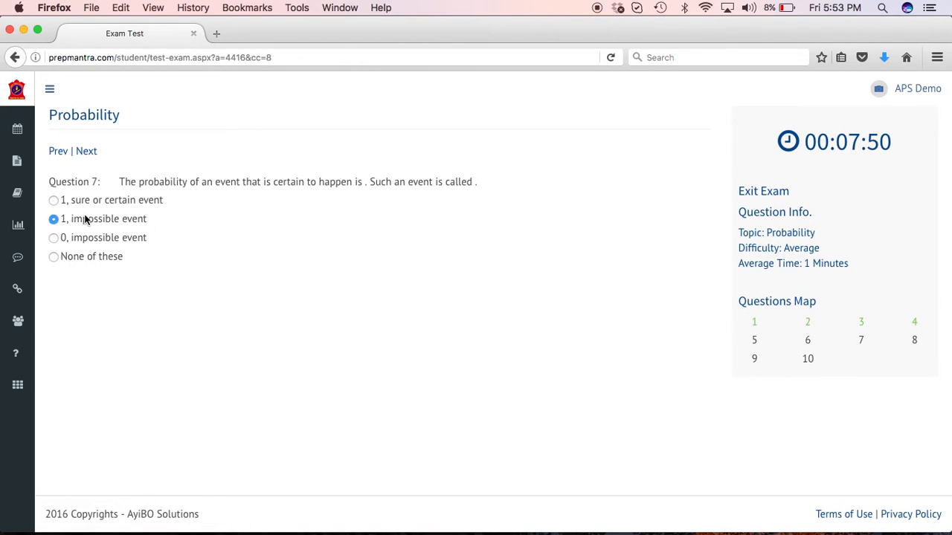
click(808, 361)
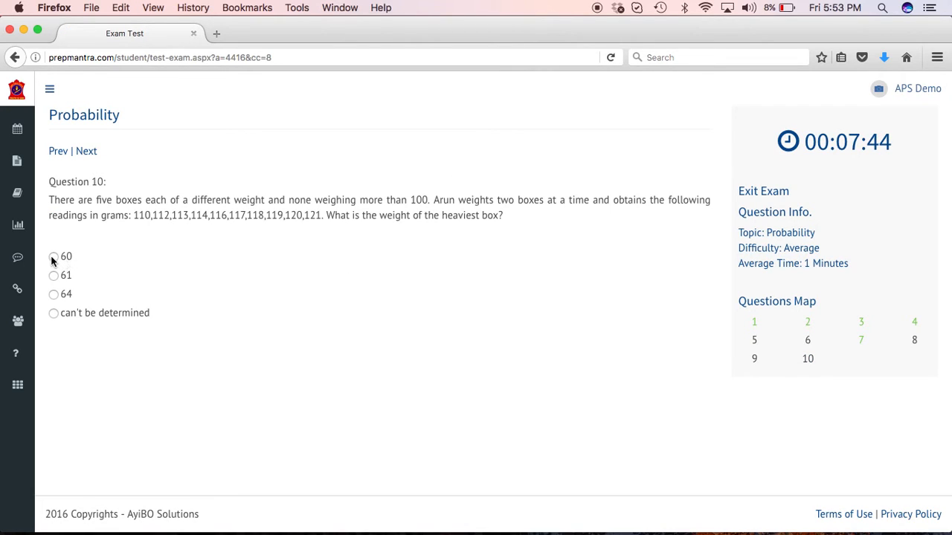
click(53, 257)
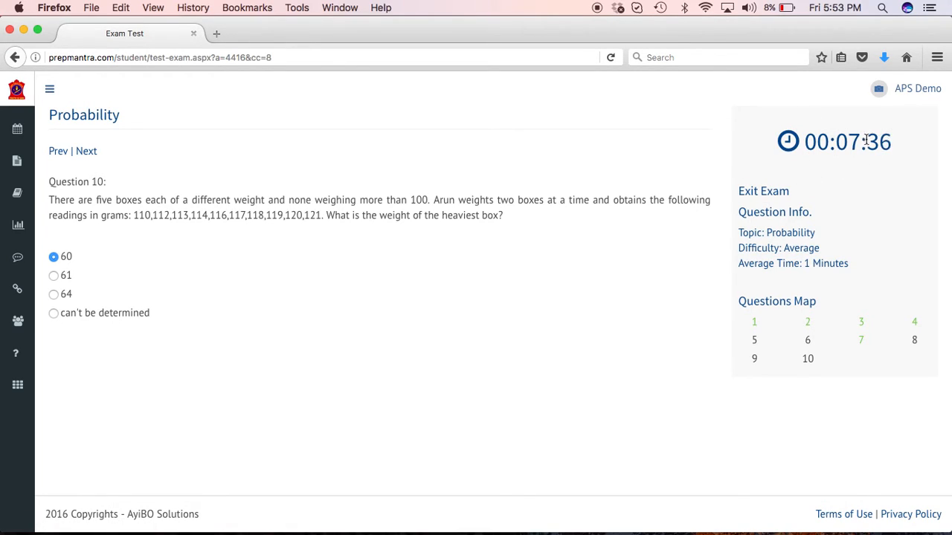
- Exit and submit the Probability exam, and view its score analytics down to the related tests performance
click(758, 194)
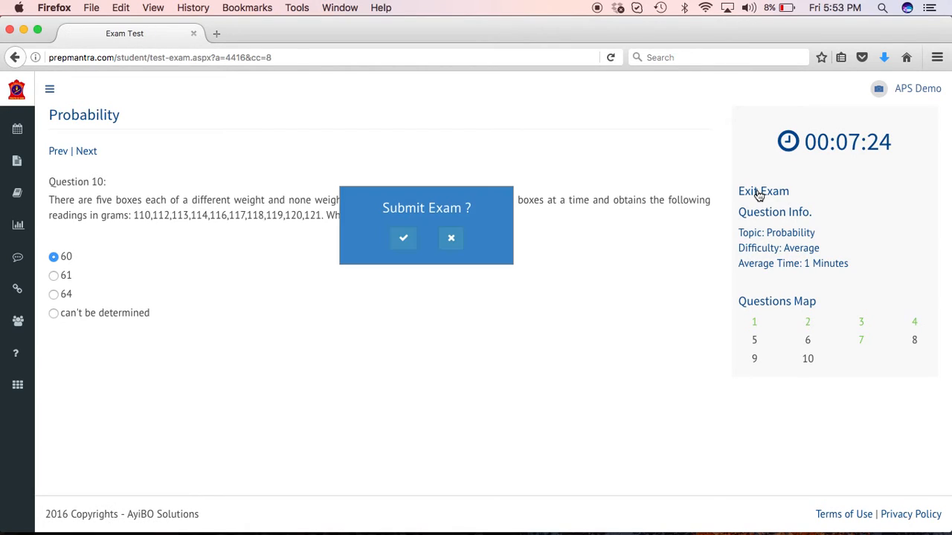
click(405, 245)
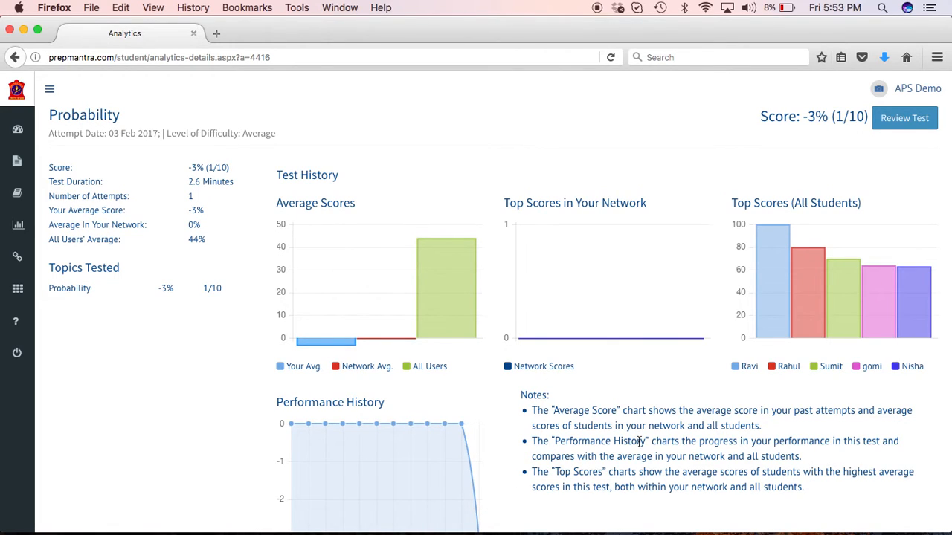
scroll(639, 441, down, 5)
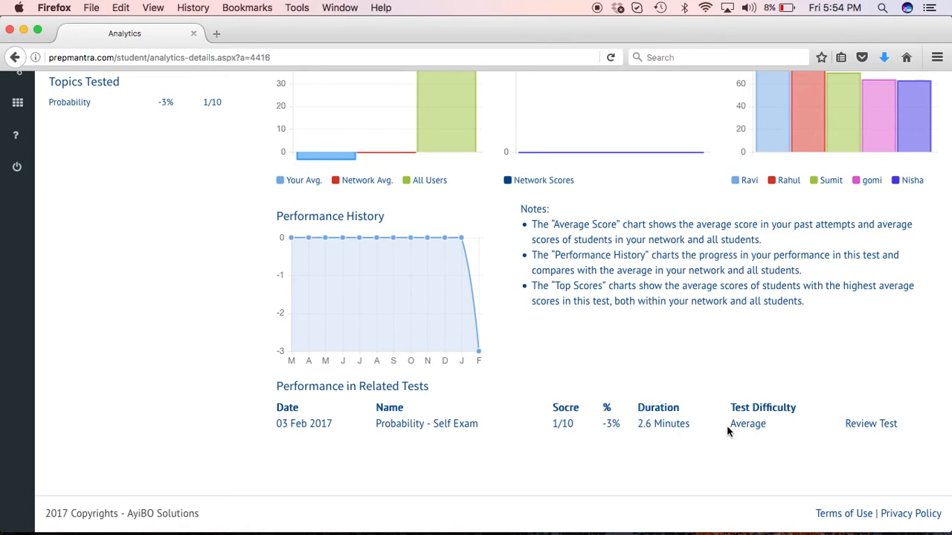
- Open the review of the Probability self exam and check the correct answers for questions 1 through 5
click(882, 433)
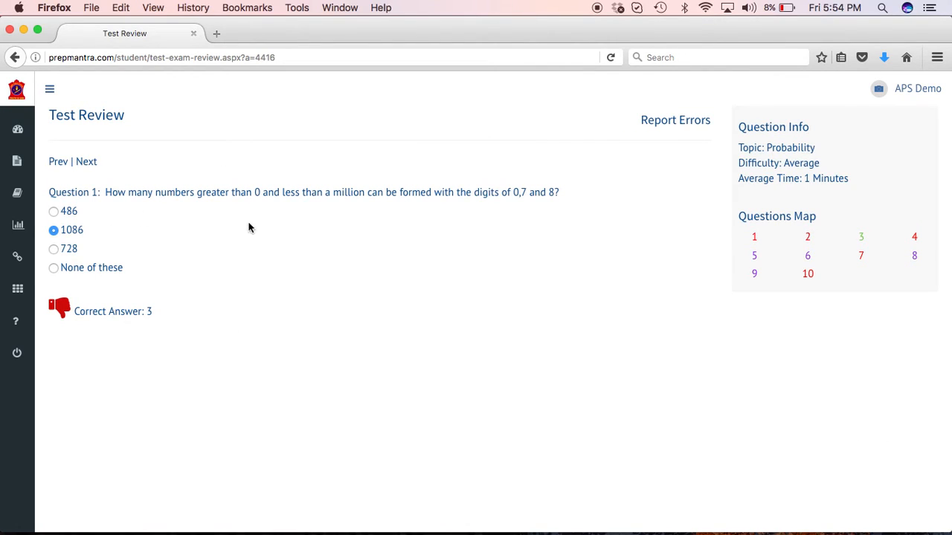
click(88, 165)
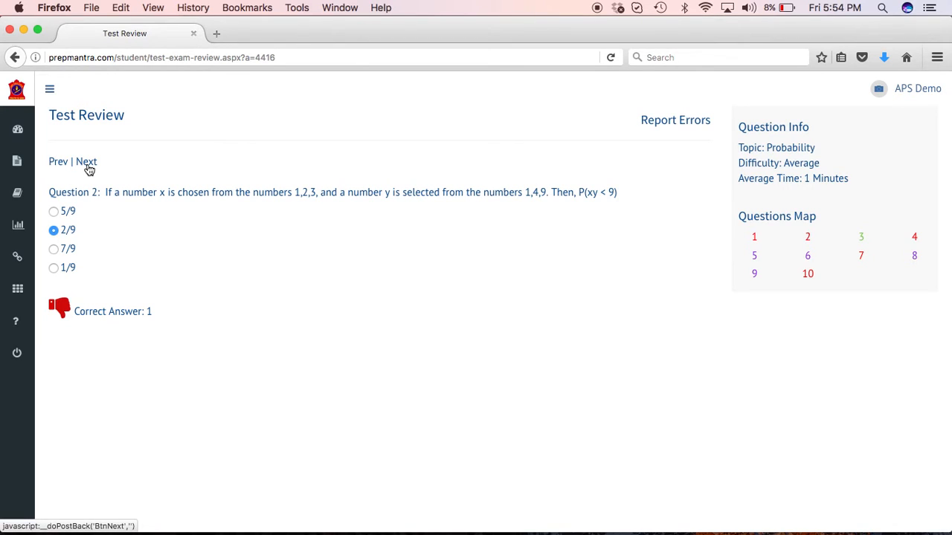
click(87, 165)
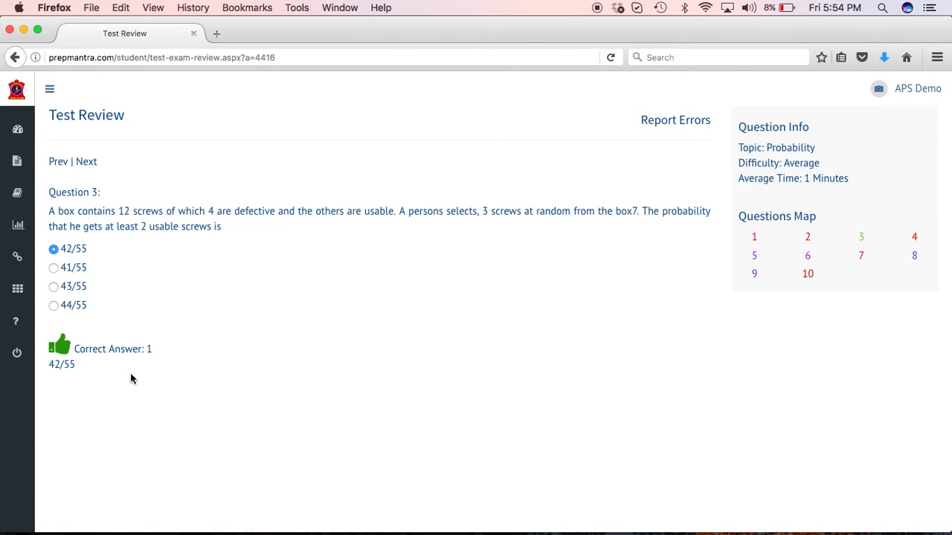
click(87, 163)
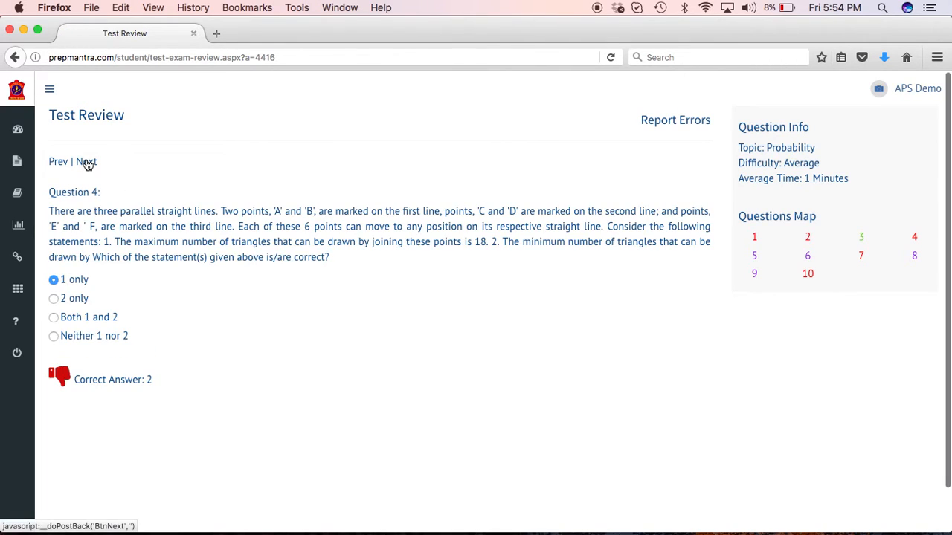
click(87, 163)
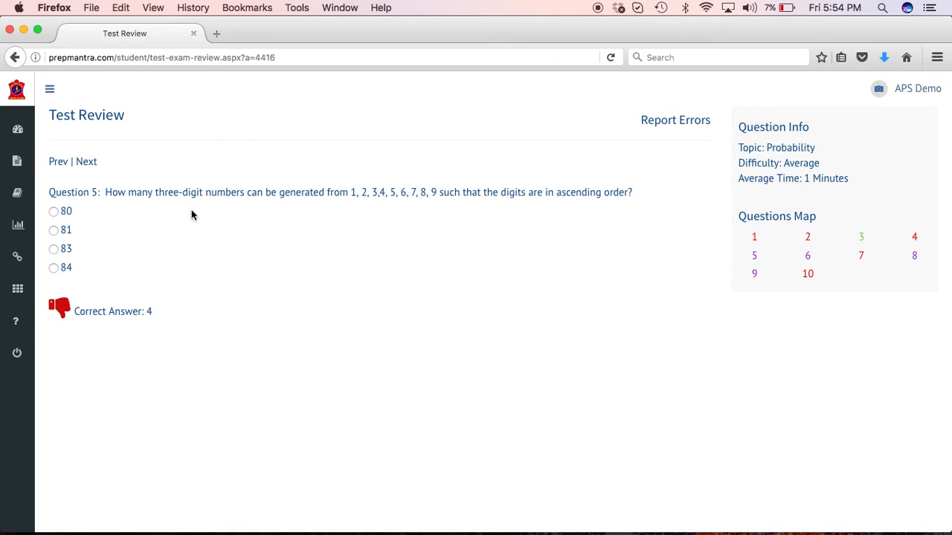
- Open the Tests page and browse the full list of available tests across all courses and subjects
click(19, 171)
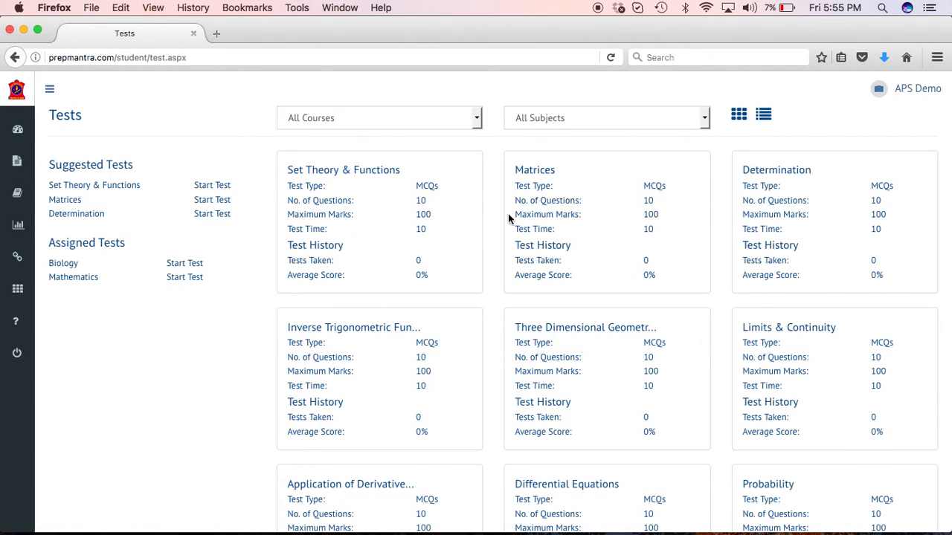
scroll(579, 236, down, 5)
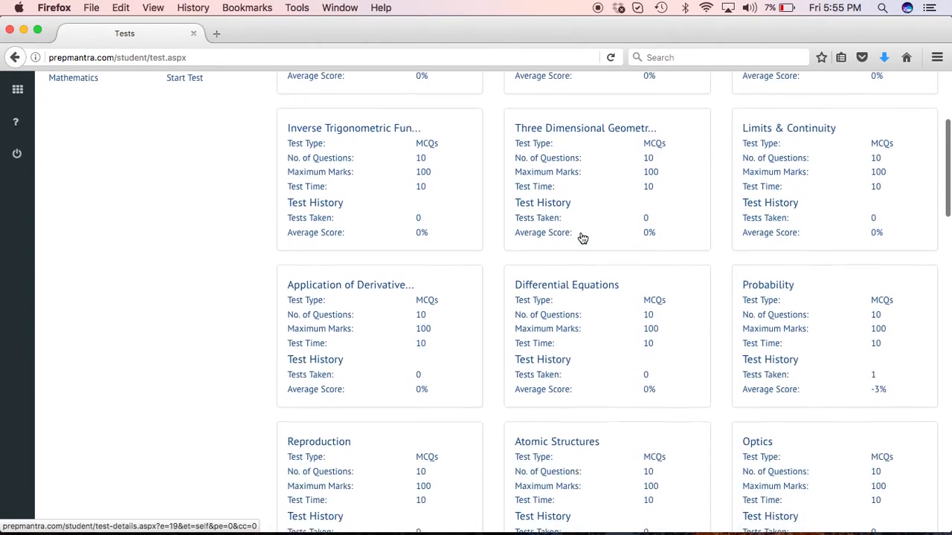
scroll(582, 238, up, 2)
scroll(582, 238, down, 12)
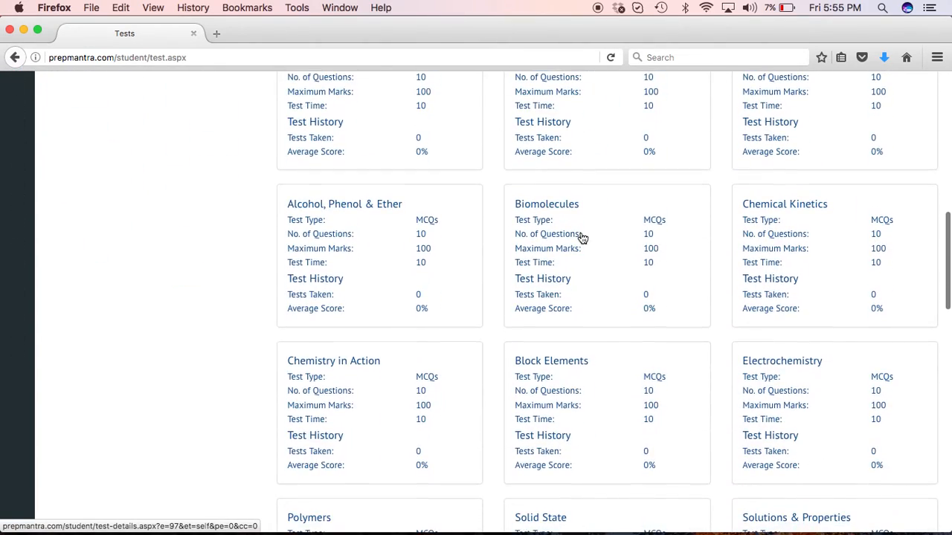
scroll(582, 238, down, 10)
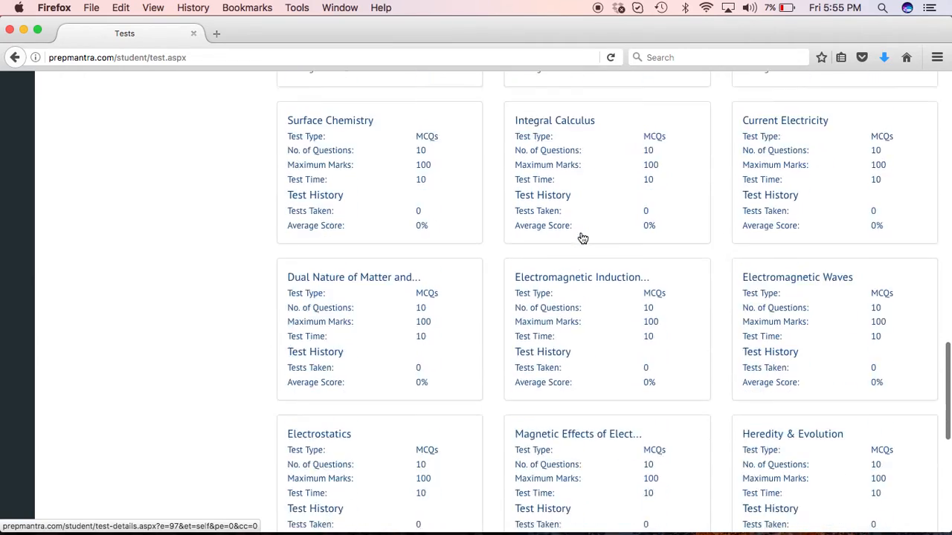
scroll(583, 238, down, 3)
scroll(583, 238, up, 12)
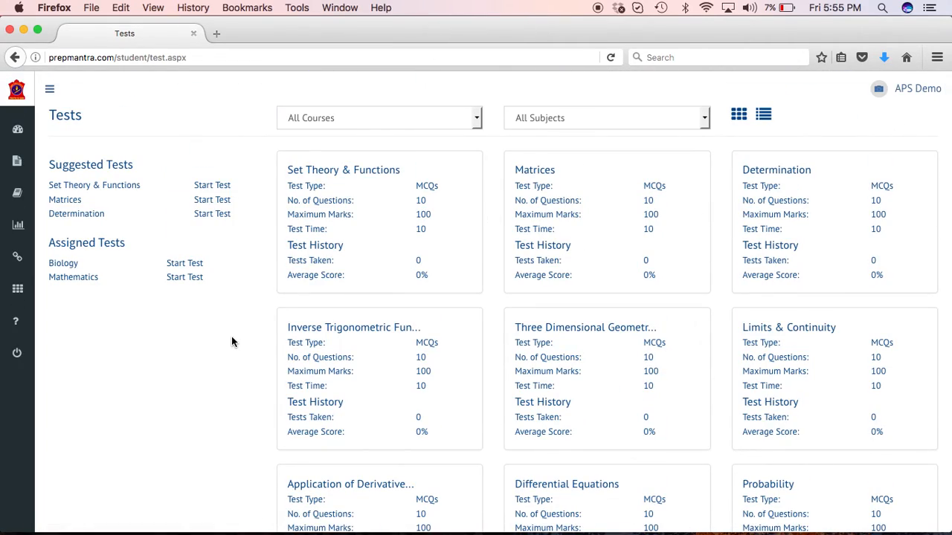
- Open the overall Performance Analytics and examine the tests taken, average score and performance history charts
click(18, 226)
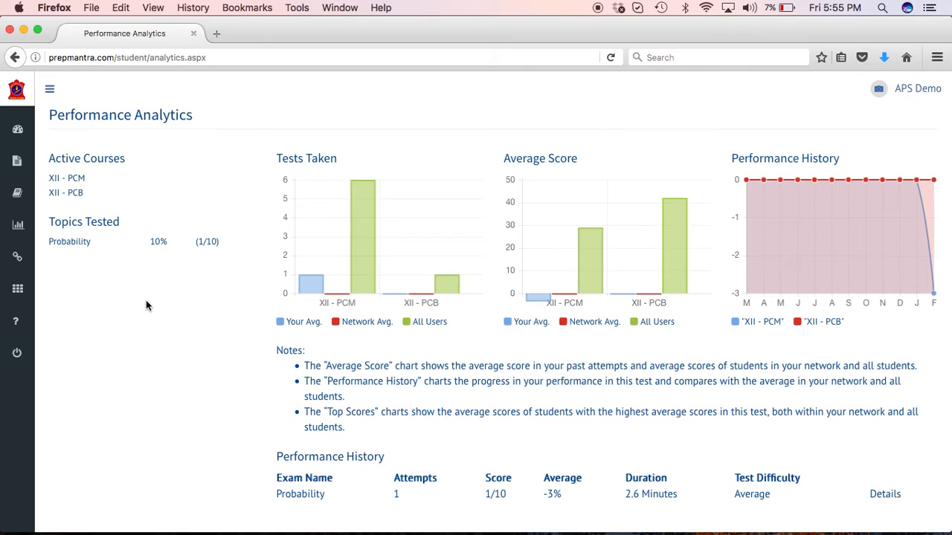
scroll(301, 416, down, 2)
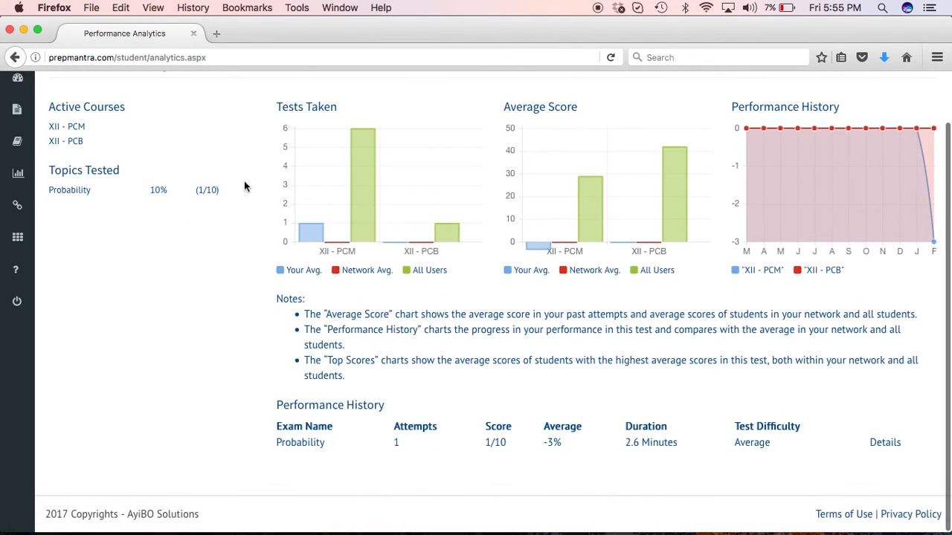
mouse_move(841, 214)
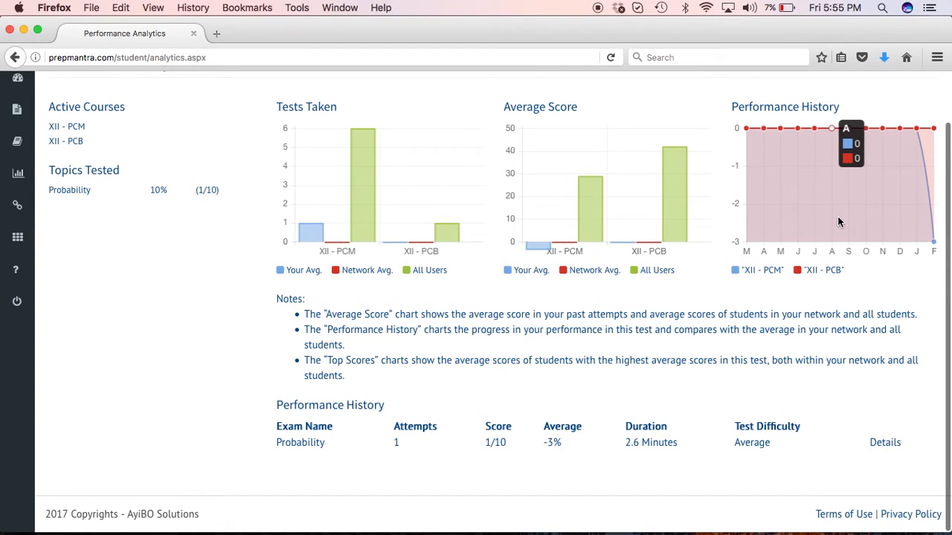
scroll(195, 349, up, 2)
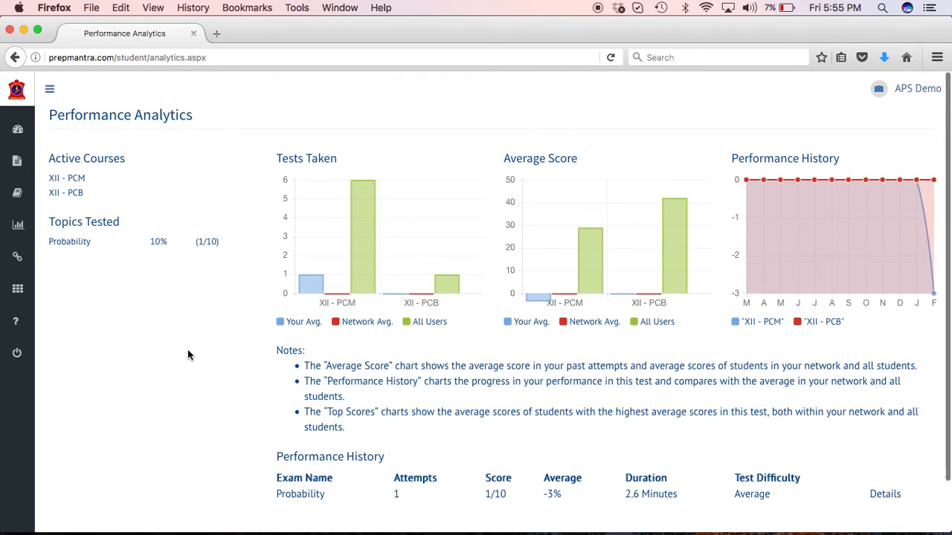
- Open Build Your Network and view the network page of the first listed student
mouse_move(18, 256)
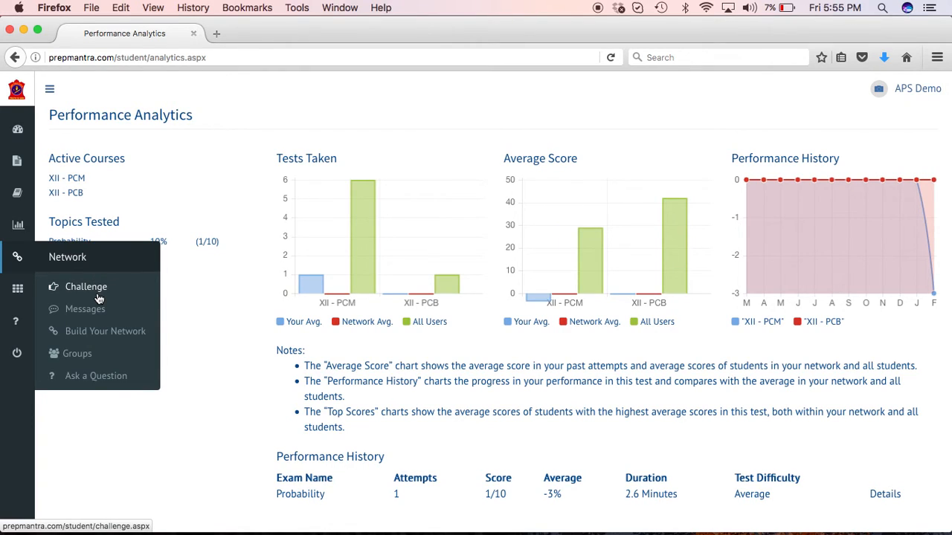
click(104, 333)
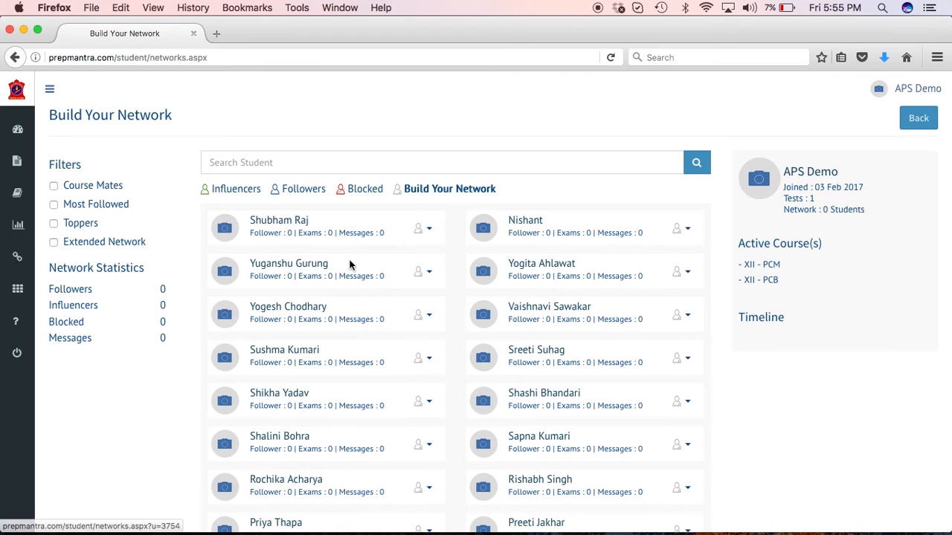
click(276, 222)
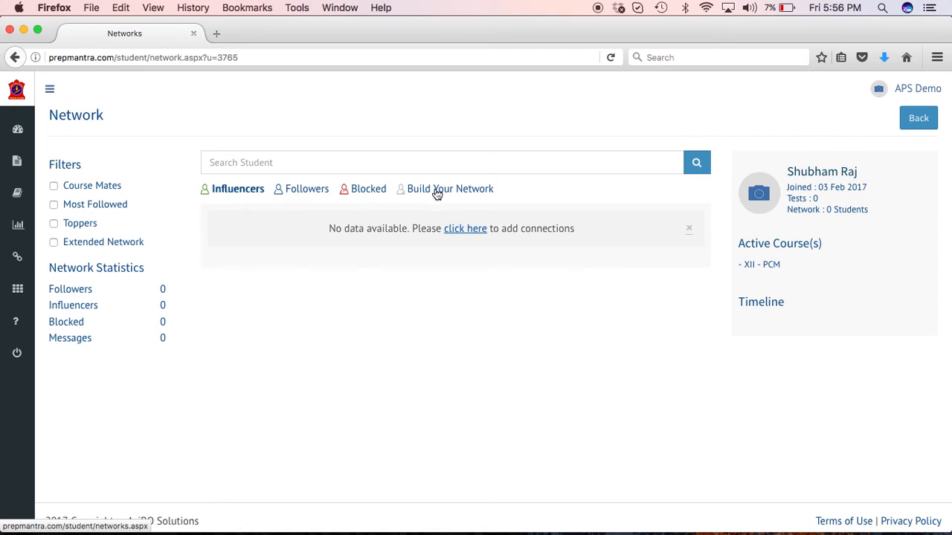
- Return to Build Your Network, follow the first listed student and check the Influencers list
click(451, 195)
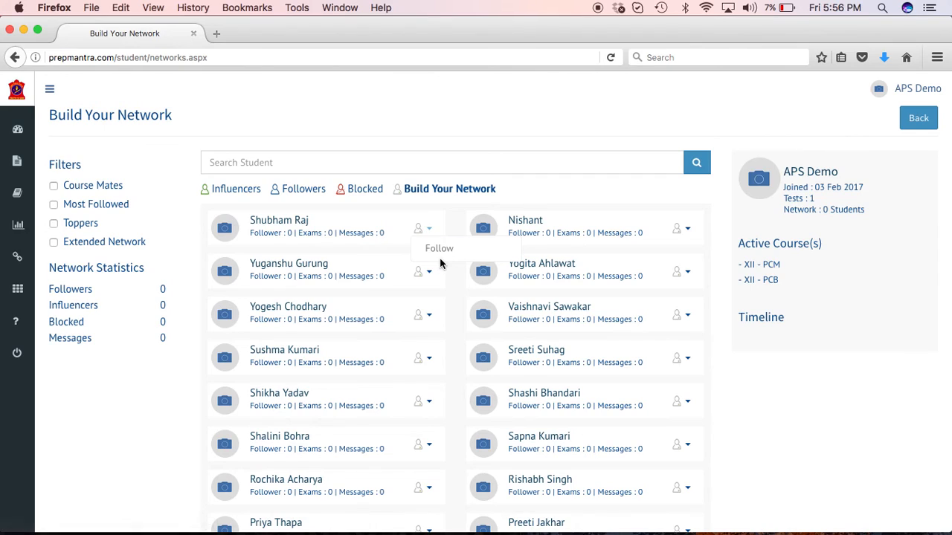
click(438, 249)
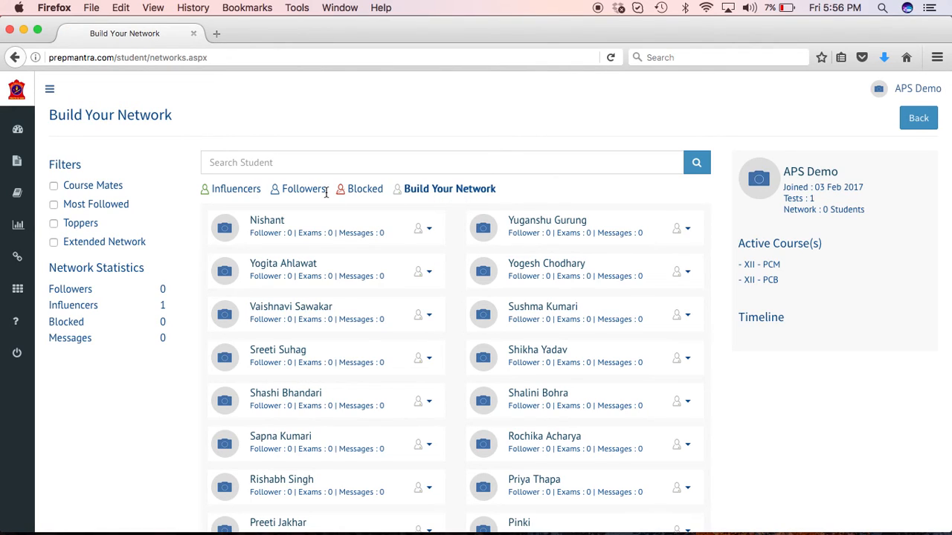
click(245, 199)
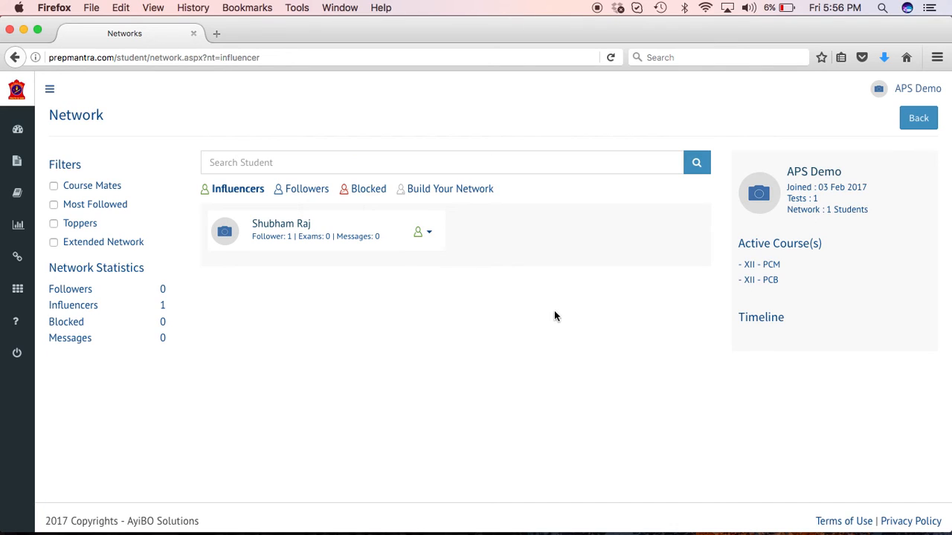
- Post the message "Hello !" in the Message Center and turn on the Challenges & Assignments filter
mouse_move(26, 255)
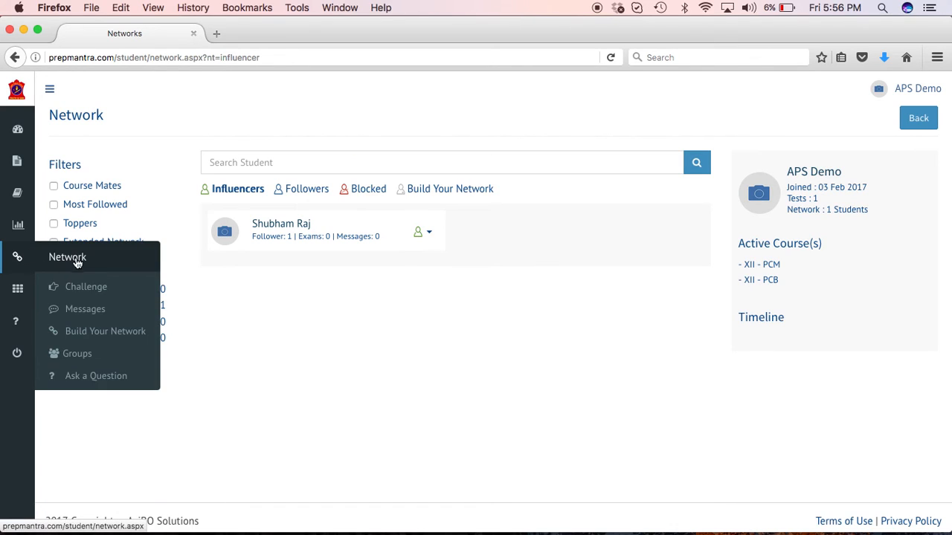
click(88, 309)
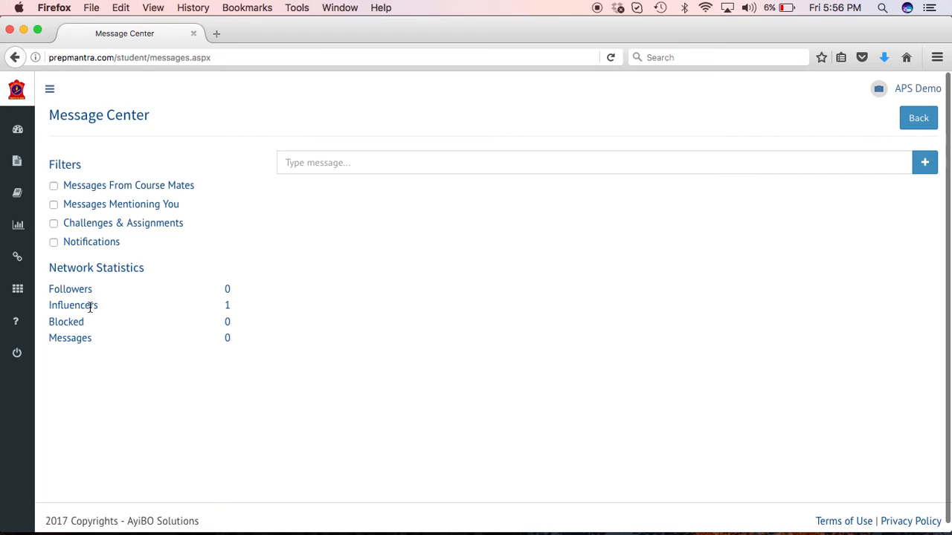
click(424, 168)
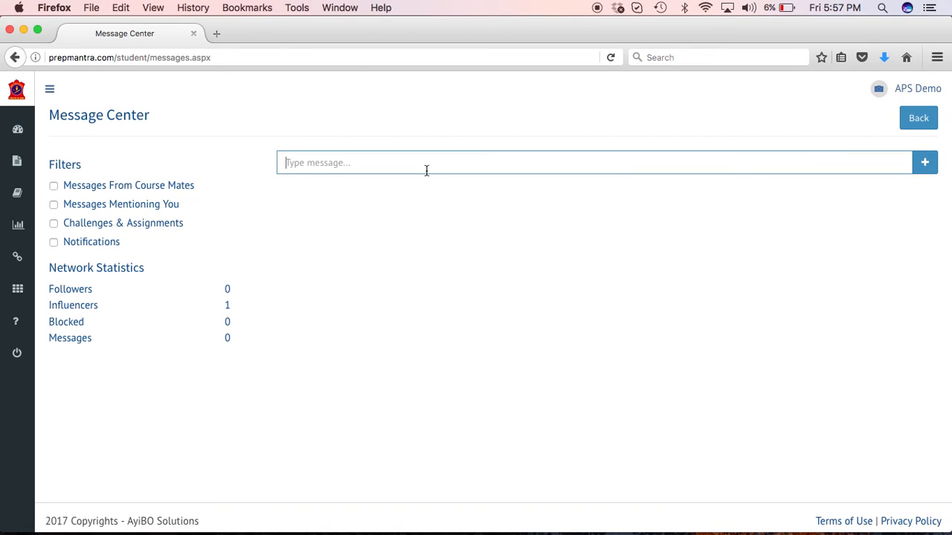
text(Hello !)
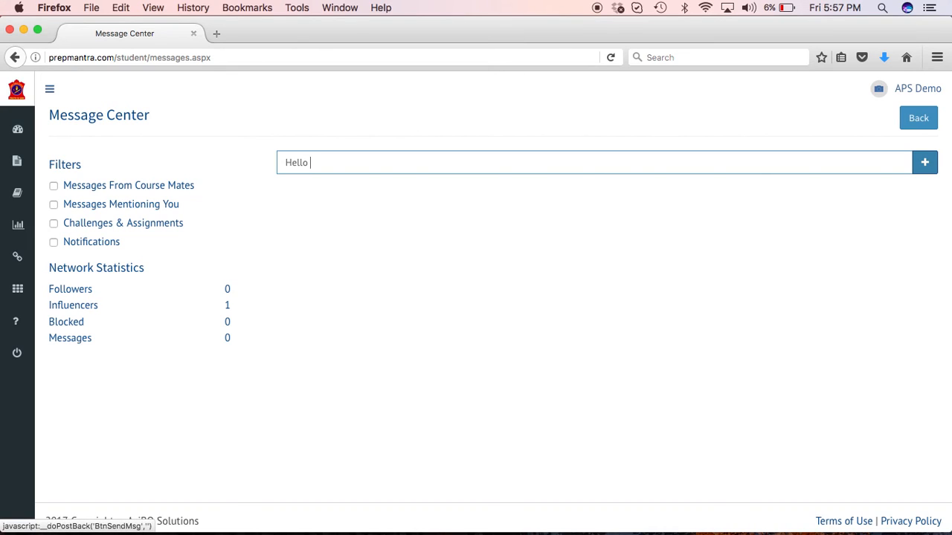
click(928, 162)
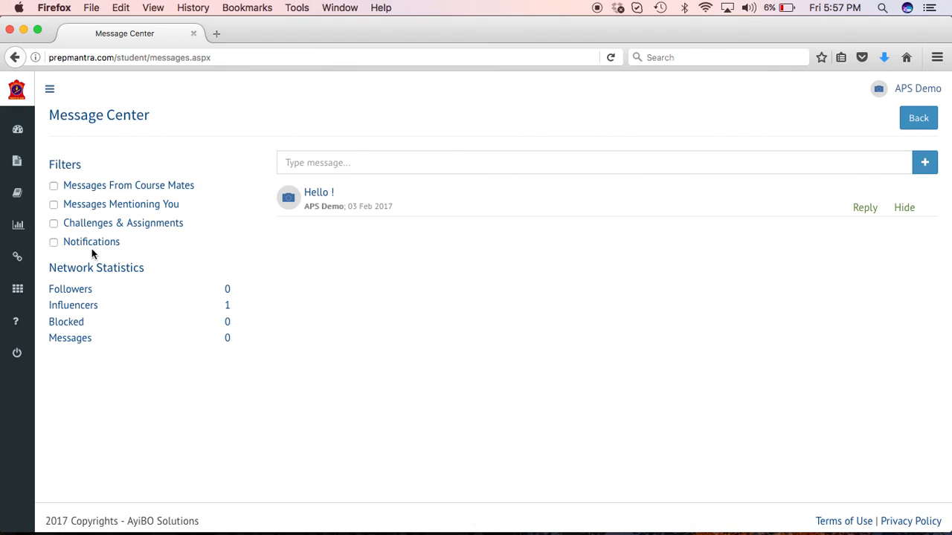
click(54, 223)
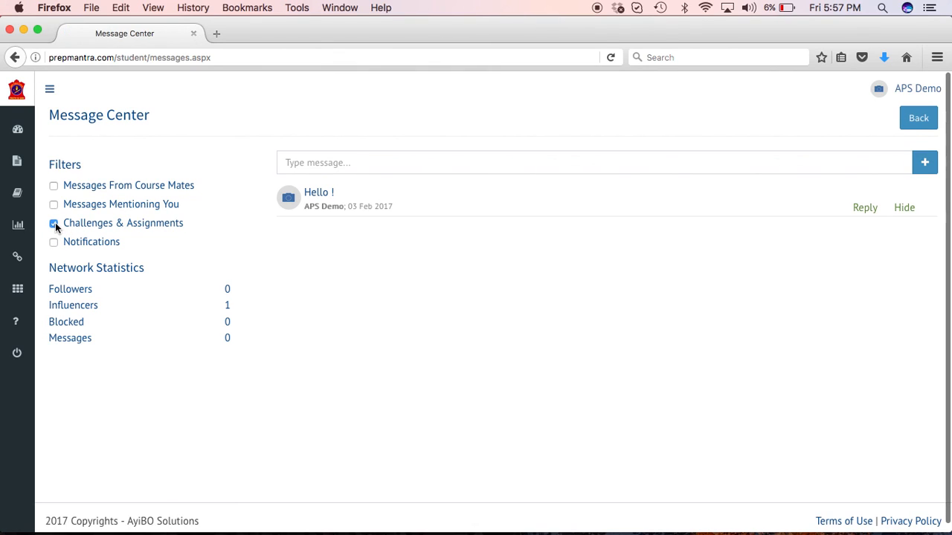